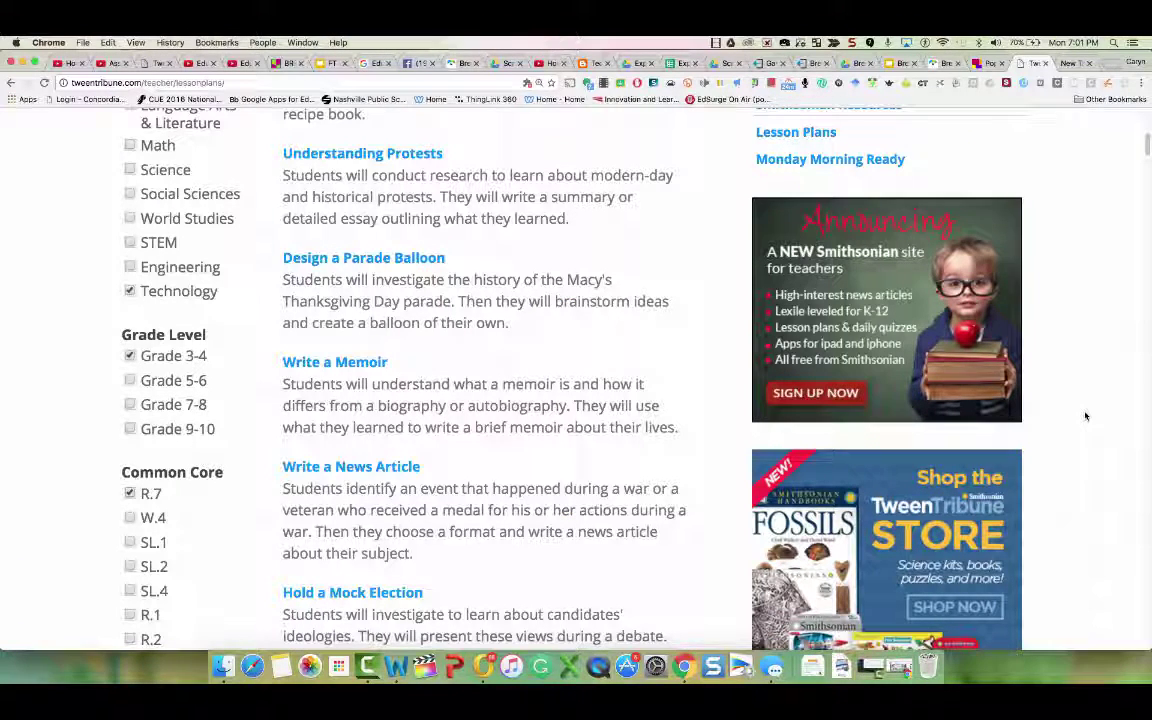
Scroll through the lesson plan results filtered to Technology, Grade 3-4 and R.7.
{"action": "scroll", "coordinate": [1086, 416], "scroll_direction": "down", "scroll_amount": 2}
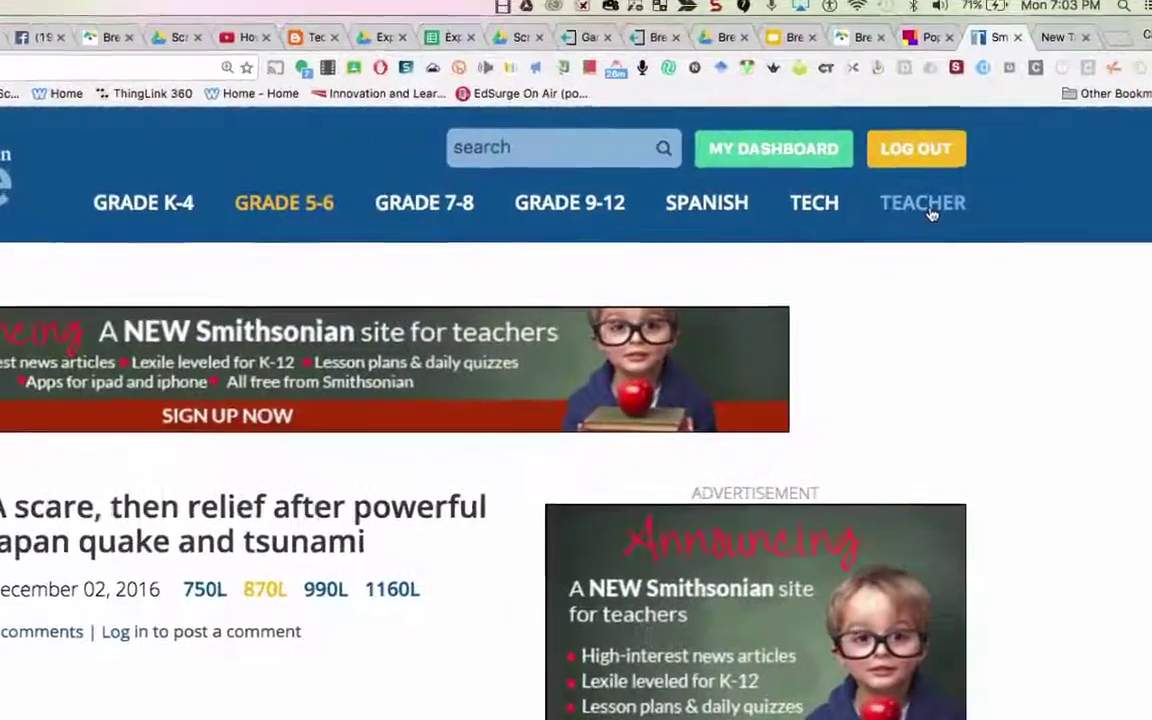
Open Teacher Resources and browse its Lesson Plans, Teacher News and Smithsonian Resources sections.
{"action": "left_click", "coordinate": [945, 198]}
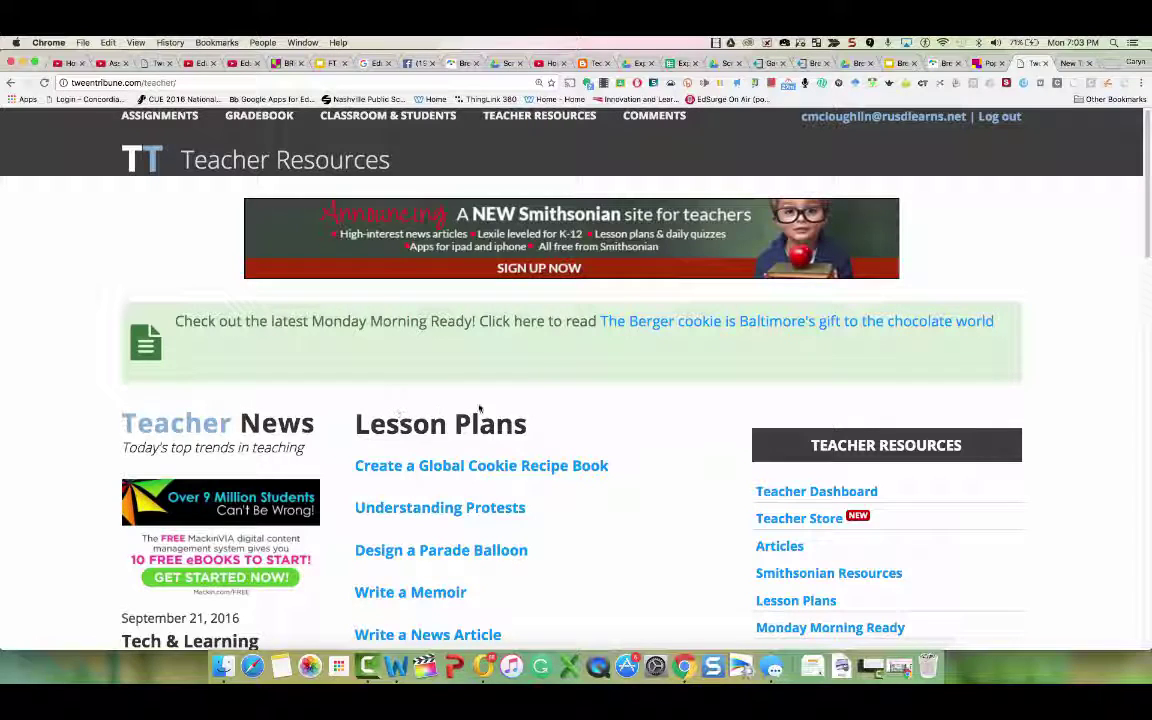
{"action": "scroll", "coordinate": [566, 420], "scroll_direction": "down", "scroll_amount": 2}
{"action": "scroll", "coordinate": [566, 420], "scroll_direction": "down", "scroll_amount": 2}
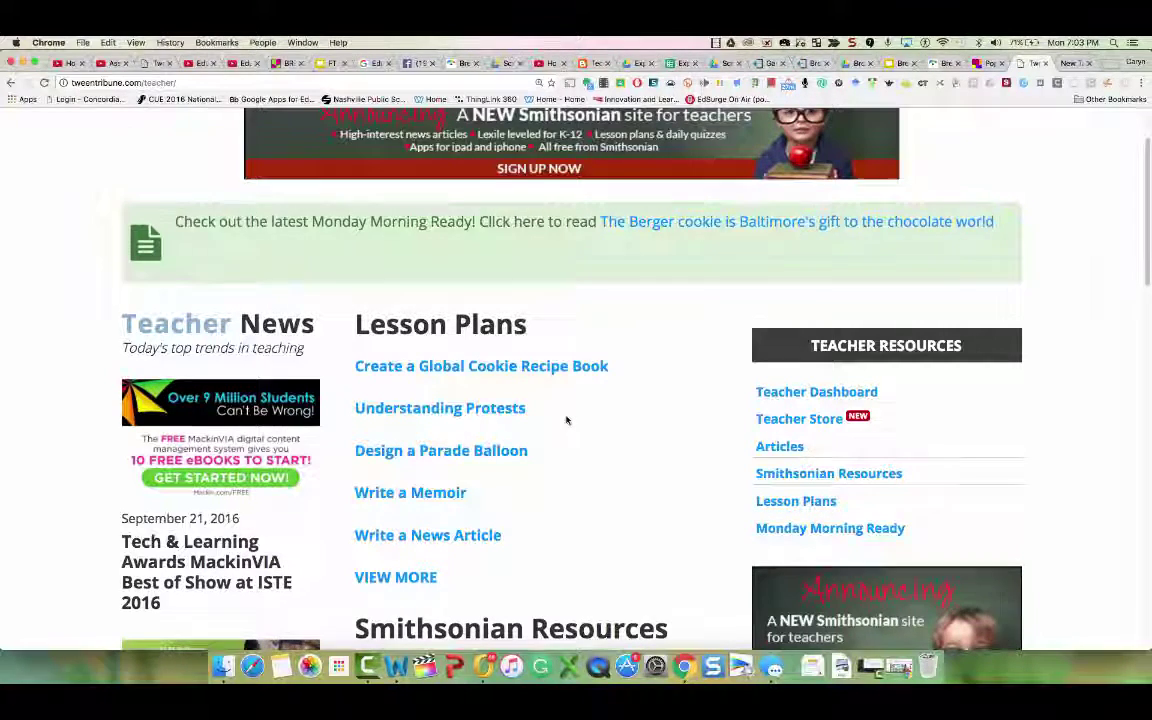
{"action": "scroll", "coordinate": [566, 420], "scroll_direction": "down", "scroll_amount": 2}
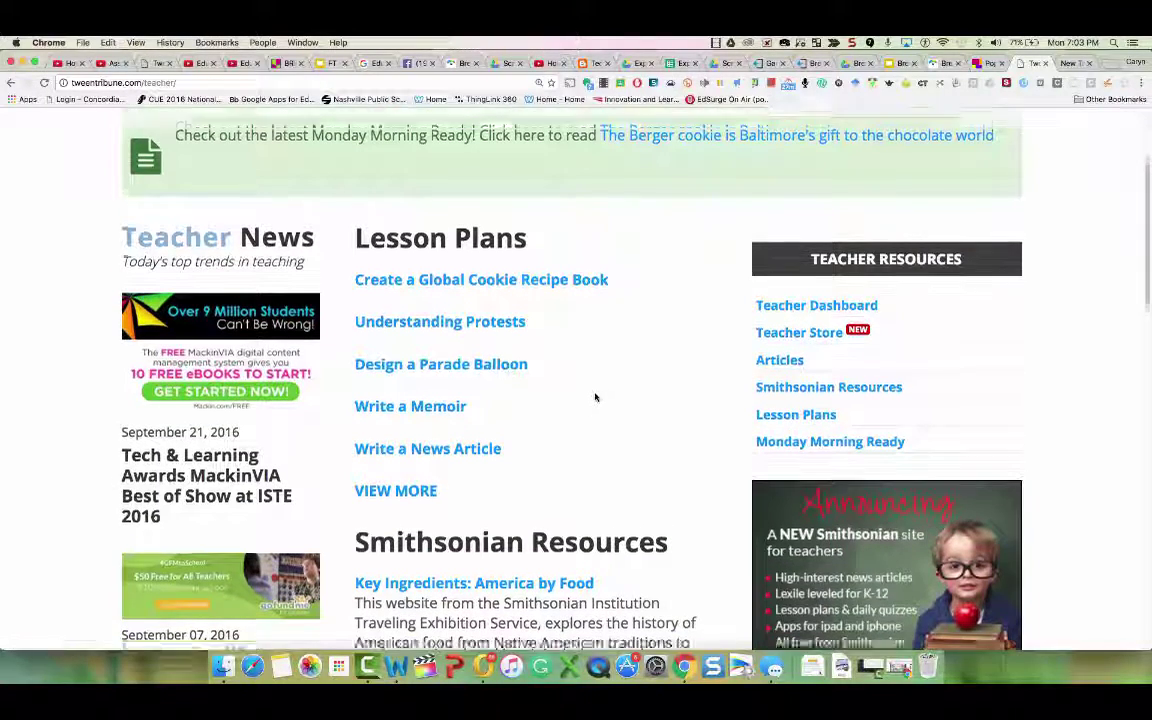
{"action": "scroll", "coordinate": [596, 398], "scroll_direction": "up", "scroll_amount": 2}
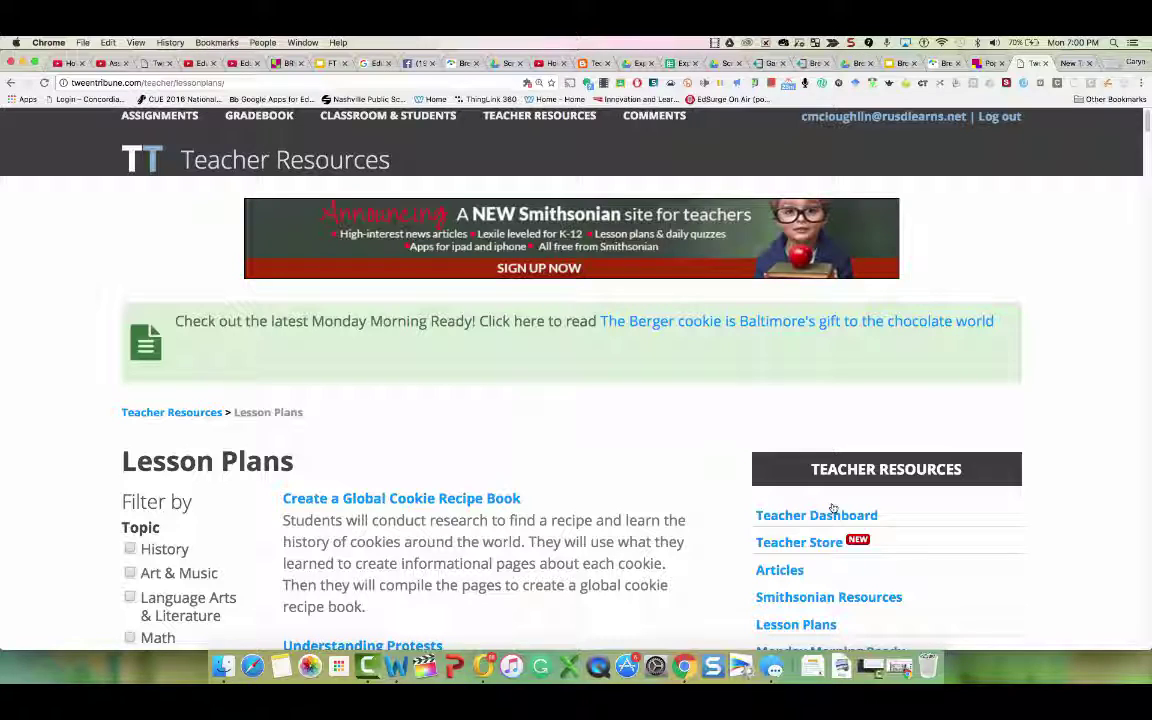
Check the Grade 3-4 and Common Core R.7 filters in the Lesson Plans panel.
{"action": "scroll", "coordinate": [832, 509], "scroll_direction": "down", "scroll_amount": 5}
{"action": "scroll", "coordinate": [693, 483], "scroll_direction": "up", "scroll_amount": 1}
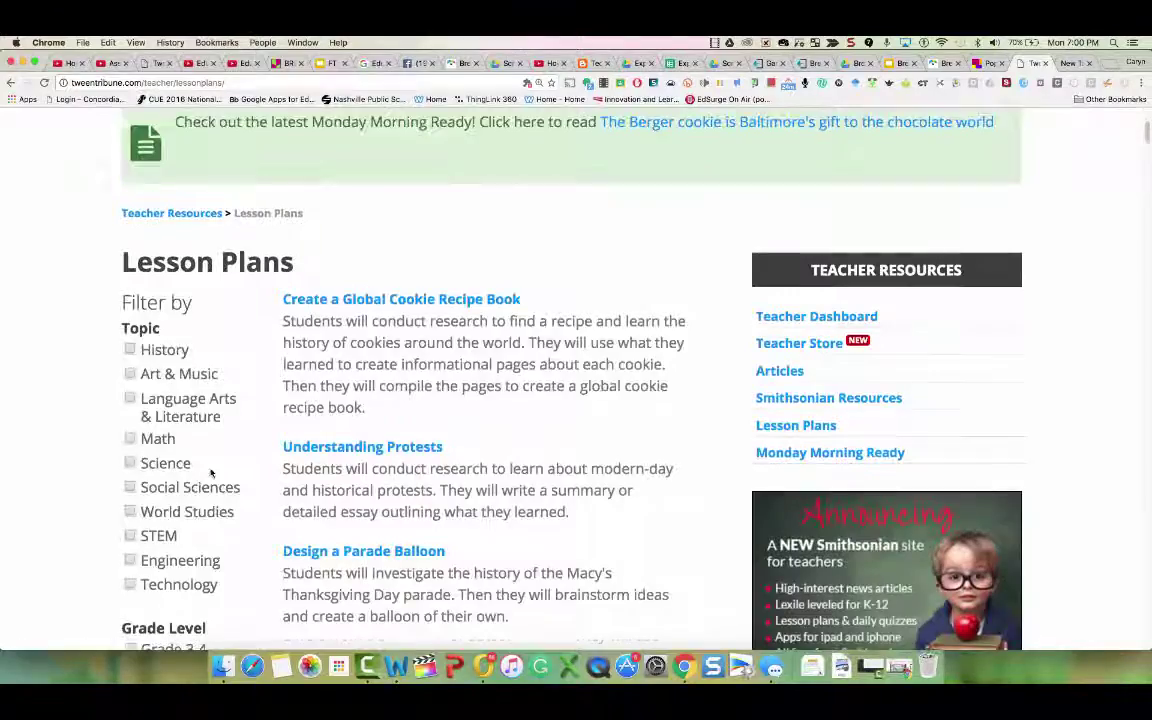
{"action": "scroll", "coordinate": [134, 381], "scroll_direction": "down", "scroll_amount": 4}
{"action": "scroll", "coordinate": [118, 437], "scroll_direction": "down", "scroll_amount": 2}
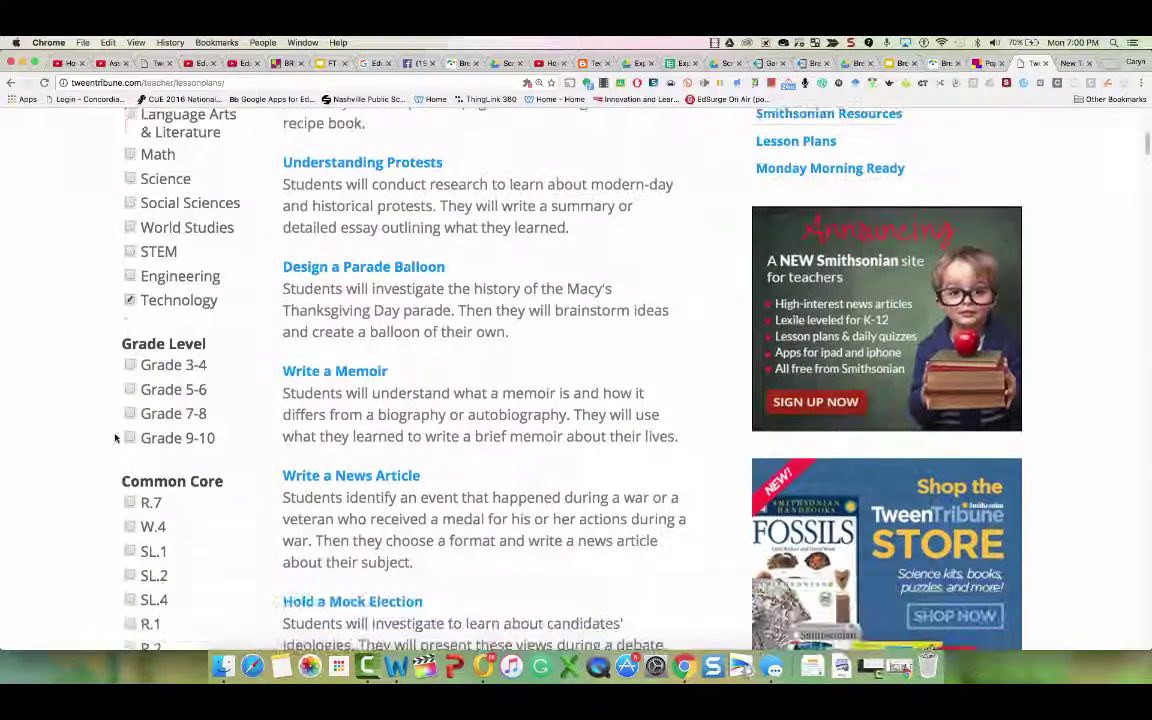
{"action": "left_click", "coordinate": [130, 366]}
{"action": "scroll", "coordinate": [130, 366], "scroll_direction": "down", "scroll_amount": 3}
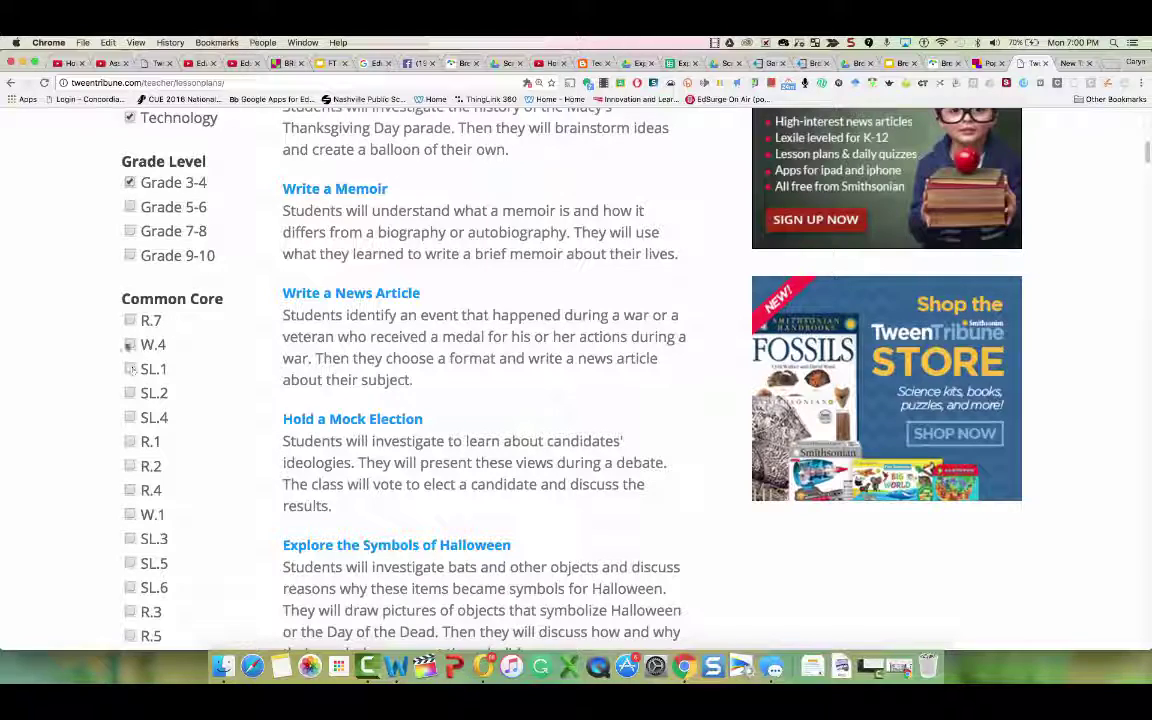
{"action": "left_click", "coordinate": [130, 321]}
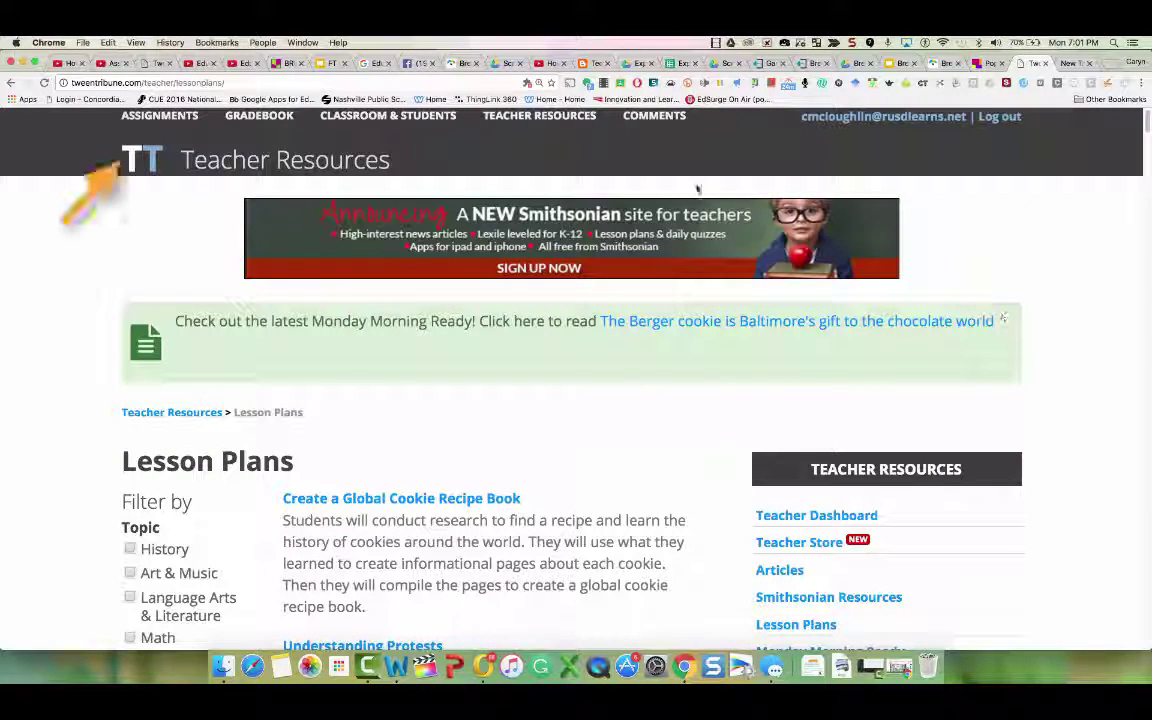
Return to the TweenTribune home page via the TT logo and scroll down the page.
{"action": "left_click", "coordinate": [153, 166]}
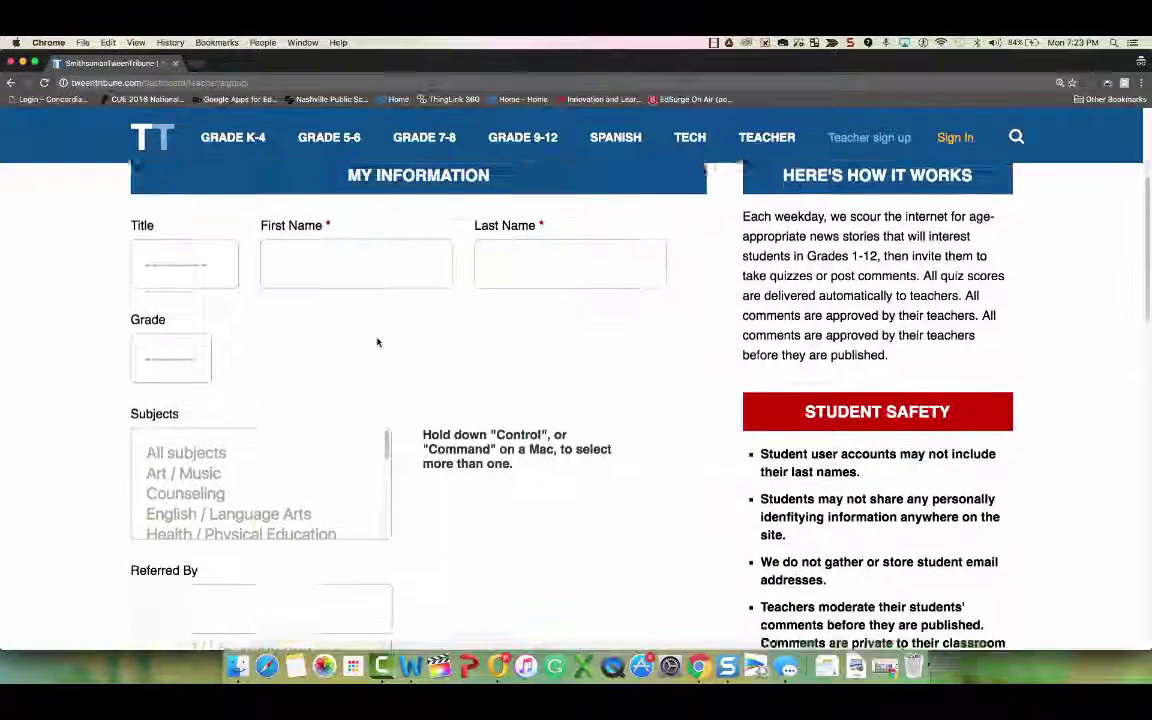
{"action": "scroll", "coordinate": [377, 342], "scroll_direction": "down", "scroll_amount": 5}
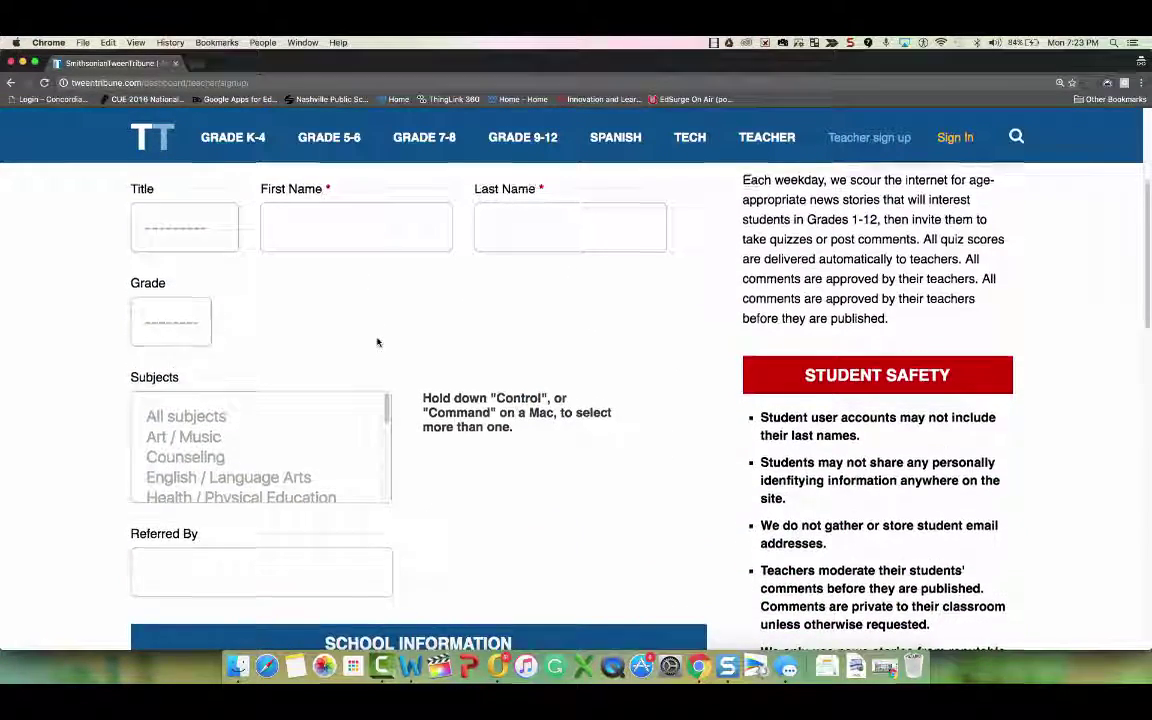
{"action": "scroll", "coordinate": [489, 432], "scroll_direction": "down", "scroll_amount": 15}
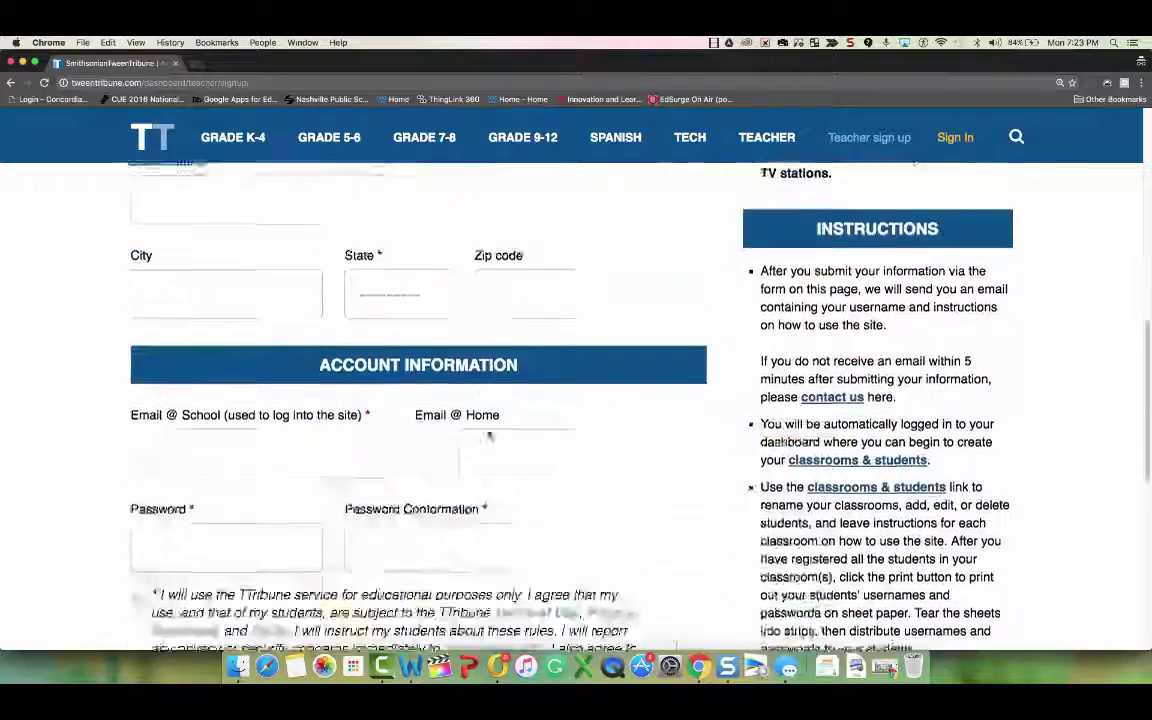
{"action": "scroll", "coordinate": [489, 432], "scroll_direction": "down", "scroll_amount": 2}
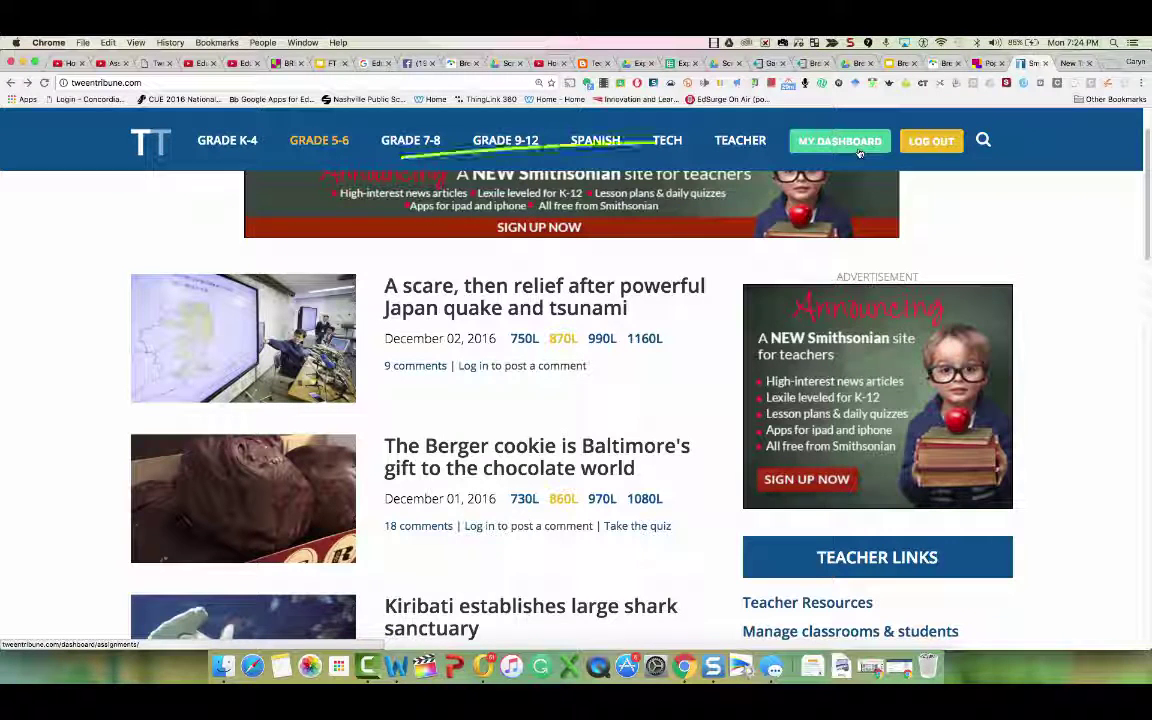
Open My Dashboard, then the Classroom & Students setup page with its empty Classroom 1 form.
{"action": "left_click", "coordinate": [859, 153]}
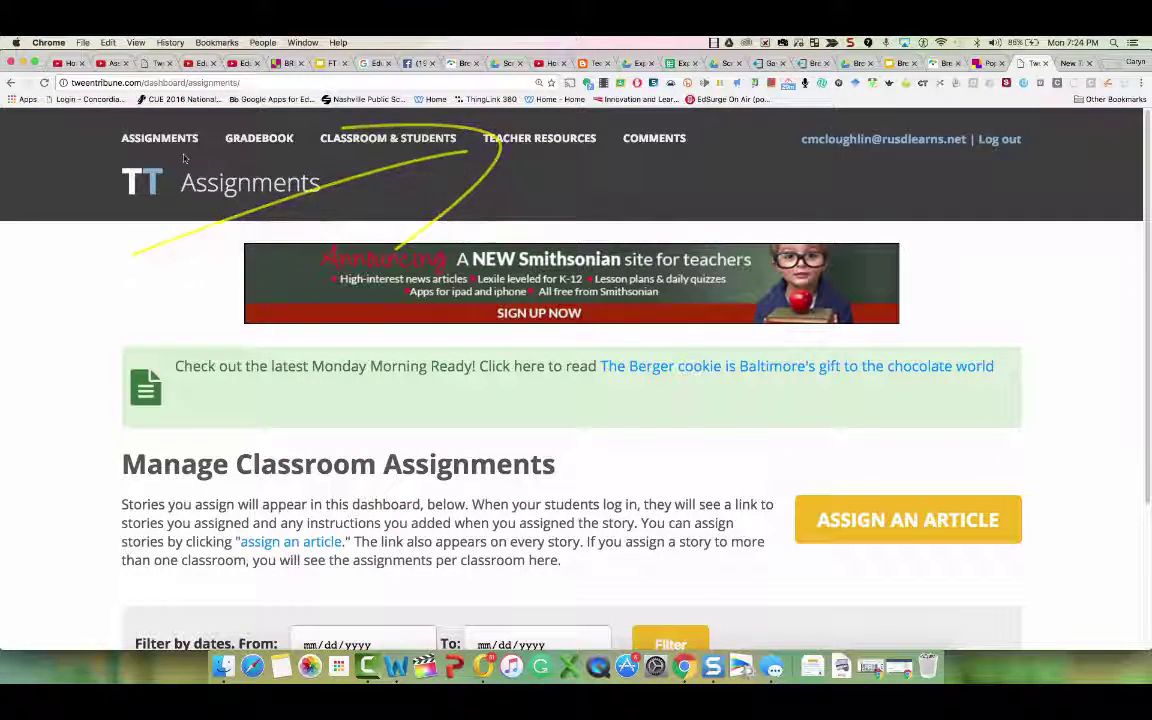
{"action": "left_click", "coordinate": [342, 139]}
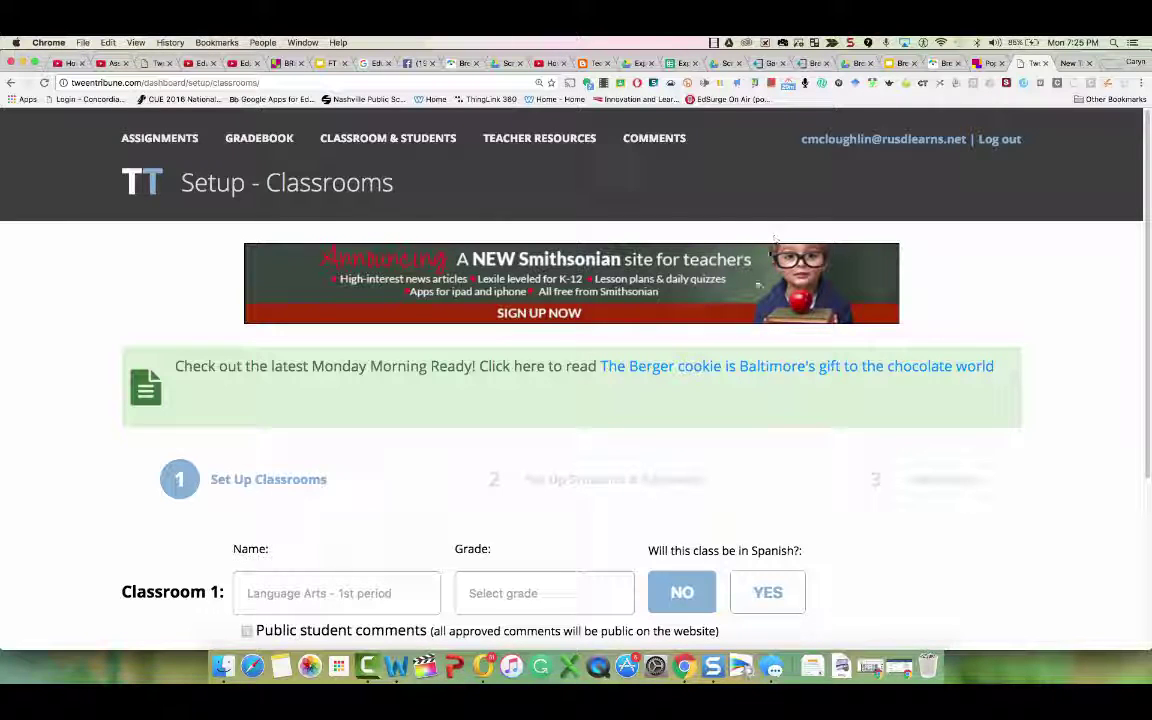
{"action": "scroll", "coordinate": [690, 250], "scroll_direction": "down", "scroll_amount": 5}
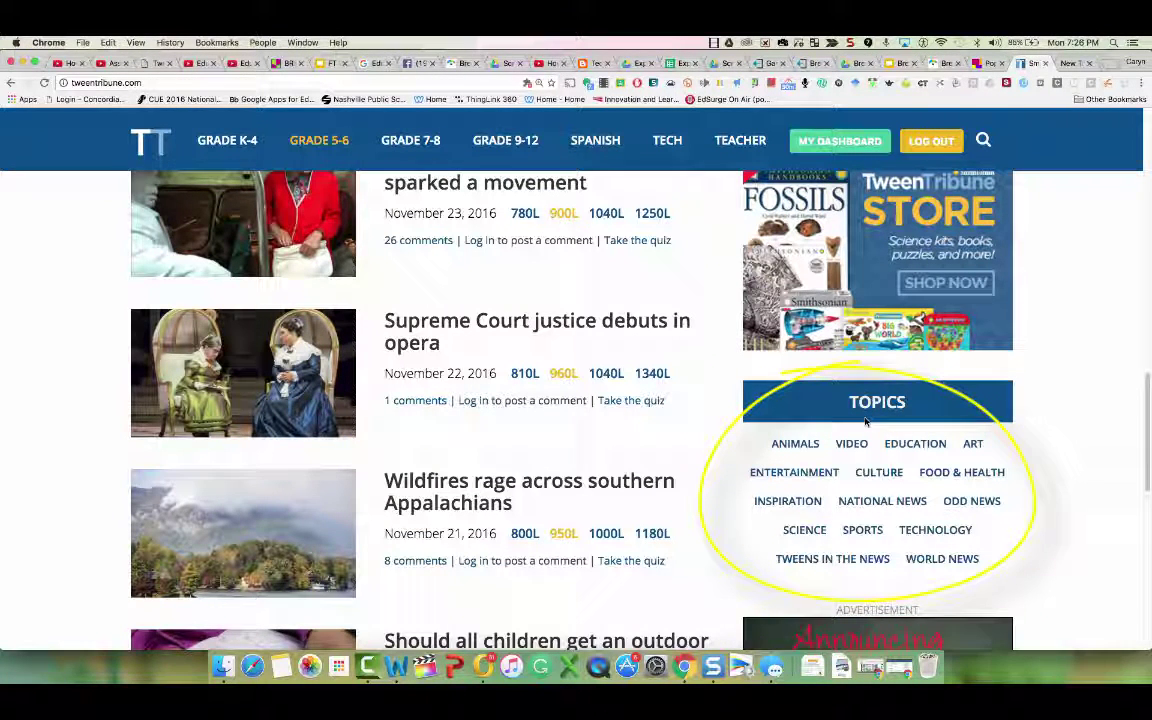
Filter articles to the 500L-590L Lexile band and open 'What could you sculpt from snow?' at 580L.
{"action": "scroll", "coordinate": [865, 420], "scroll_direction": "down", "scroll_amount": 15}
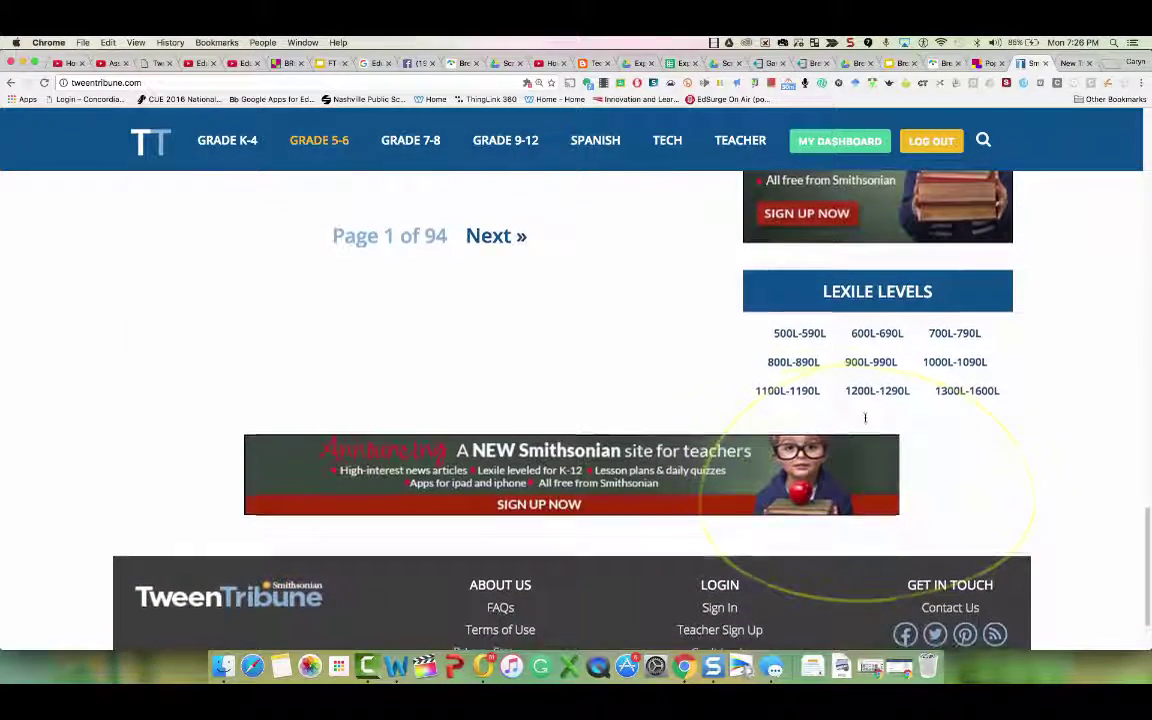
{"action": "left_click", "coordinate": [812, 333]}
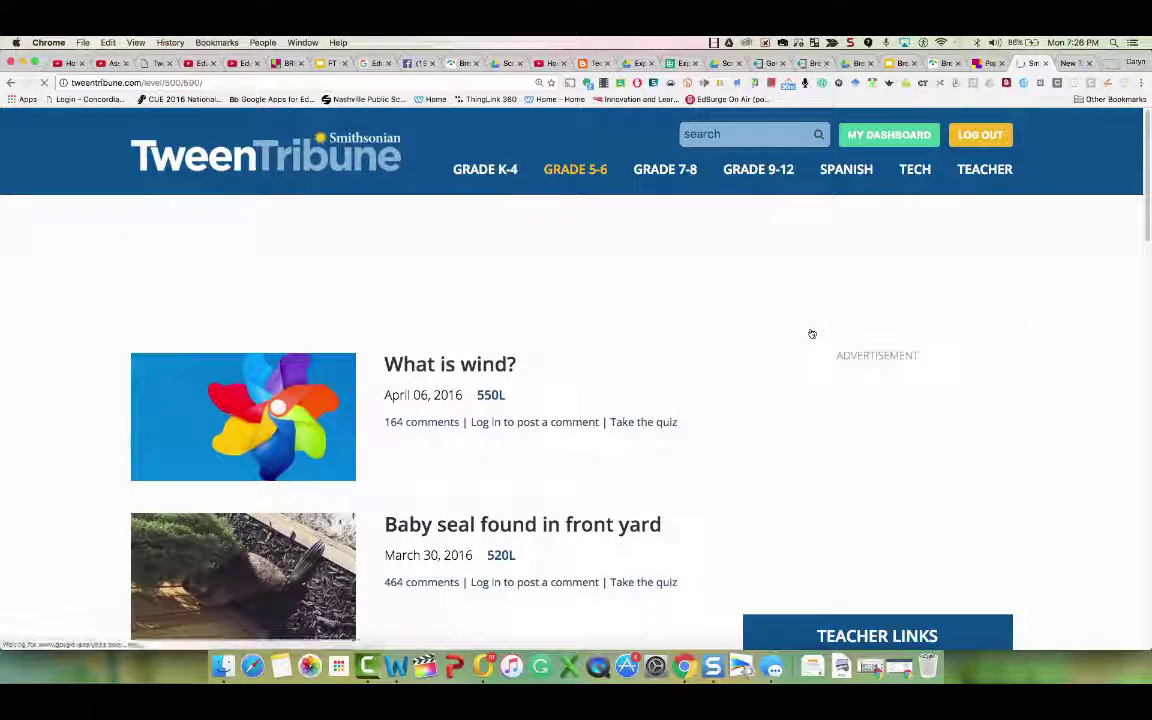
{"action": "scroll", "coordinate": [812, 333], "scroll_direction": "down", "scroll_amount": 3}
{"action": "scroll", "coordinate": [812, 333], "scroll_direction": "down", "scroll_amount": 3}
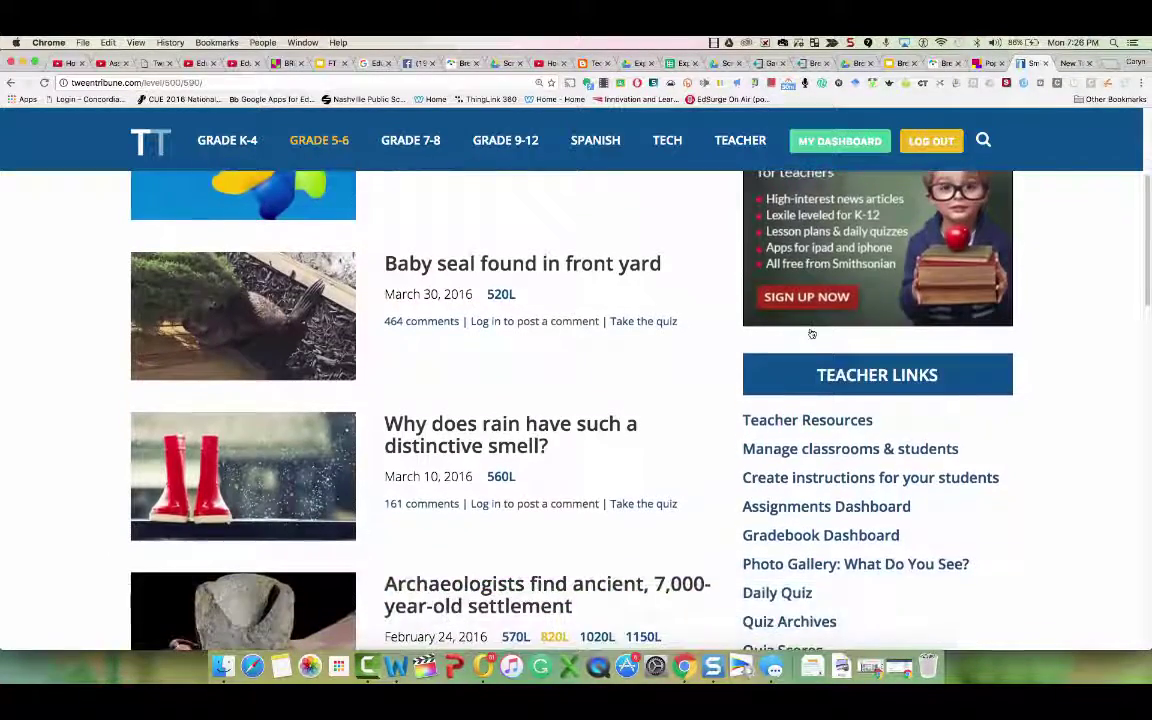
{"action": "scroll", "coordinate": [812, 333], "scroll_direction": "down", "scroll_amount": 5}
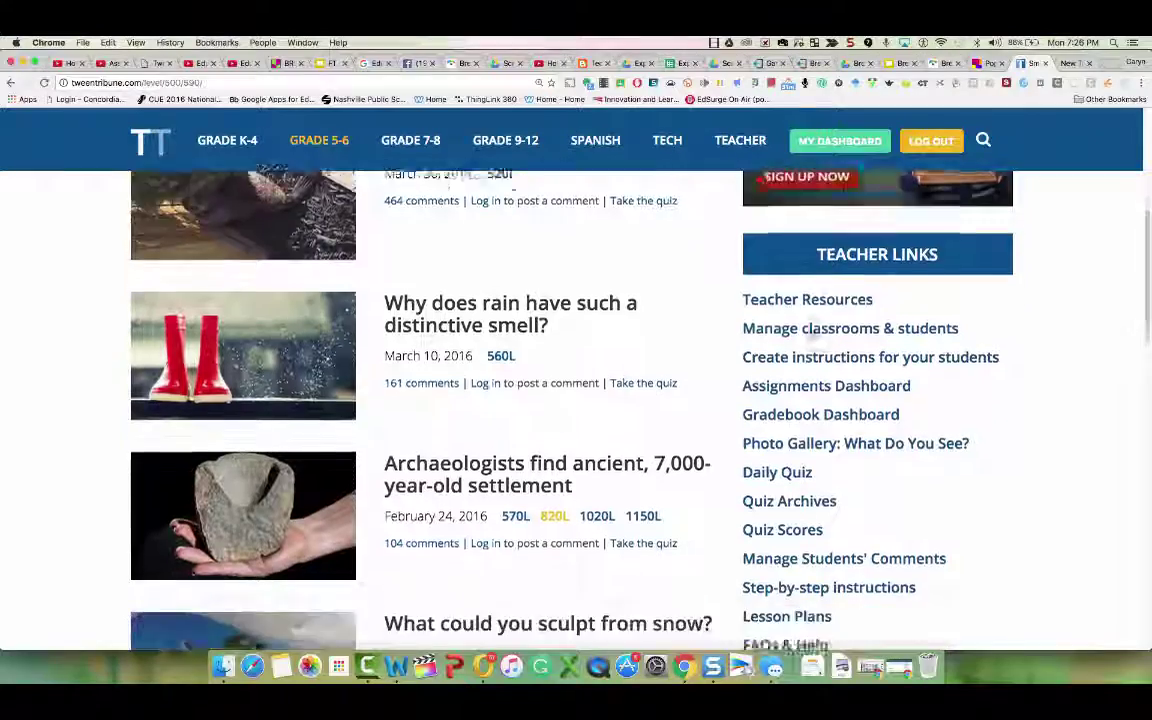
{"action": "scroll", "coordinate": [812, 330], "scroll_direction": "down", "scroll_amount": 3}
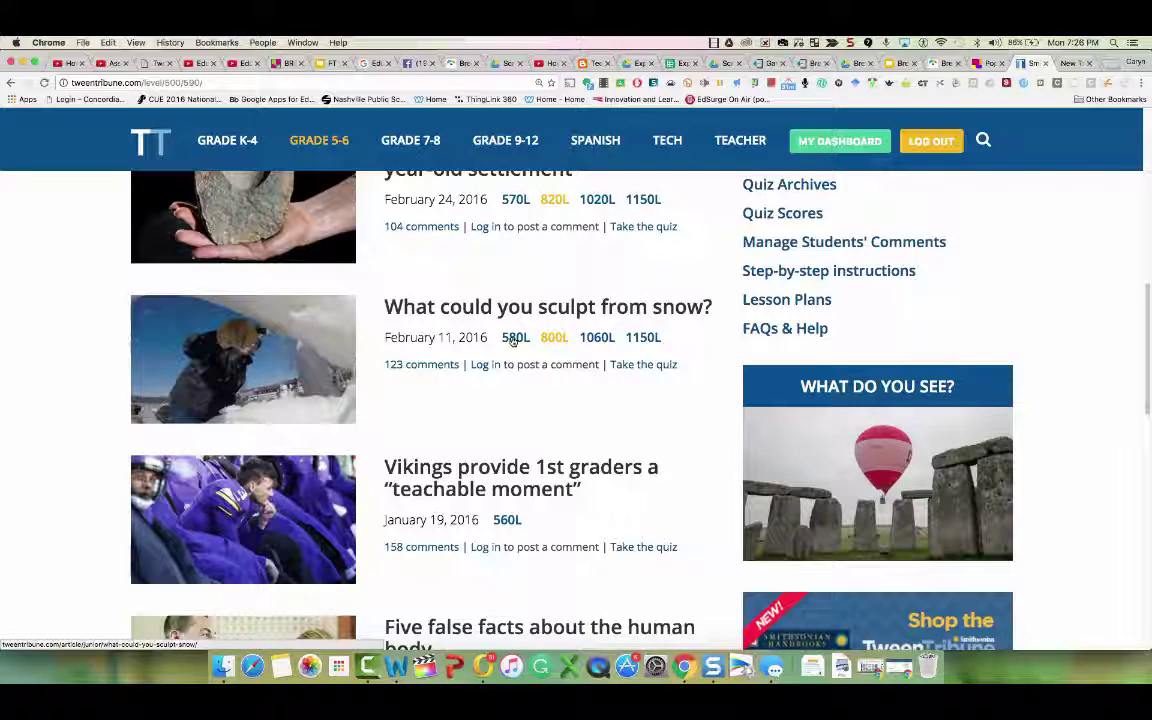
{"action": "left_click", "coordinate": [513, 341]}
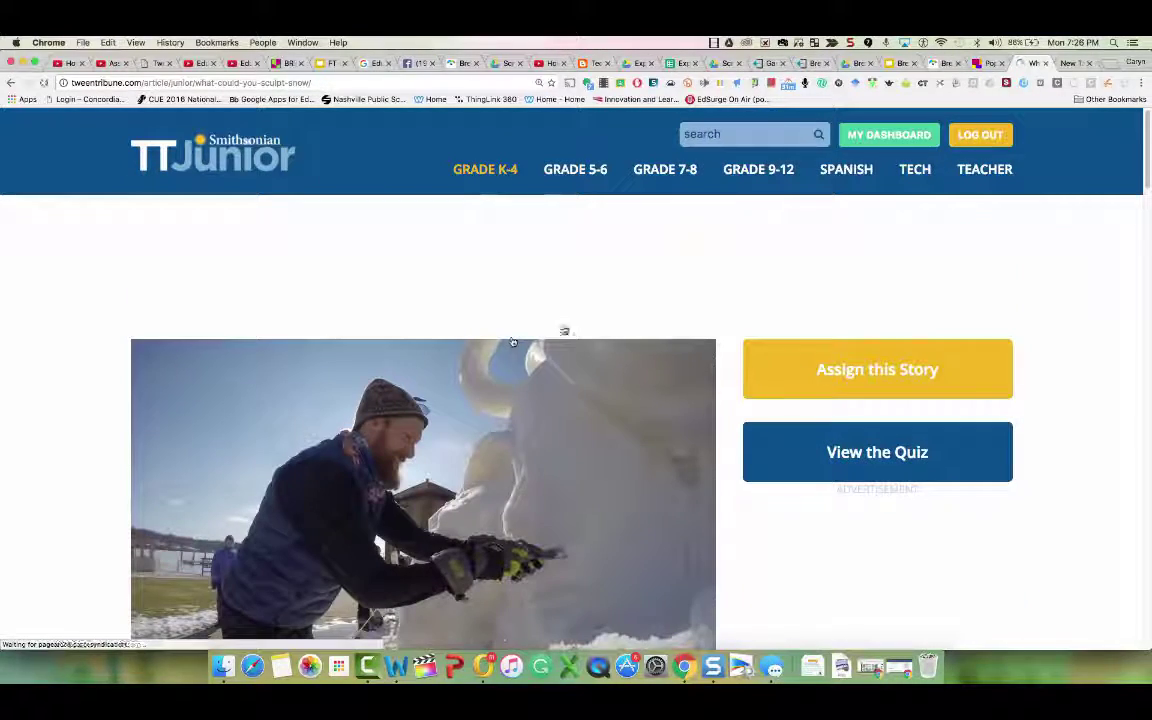
Read the 580L snow sculpture article down to its Assign this Story options, then go back.
{"action": "scroll", "coordinate": [538, 455], "scroll_direction": "down", "scroll_amount": 10}
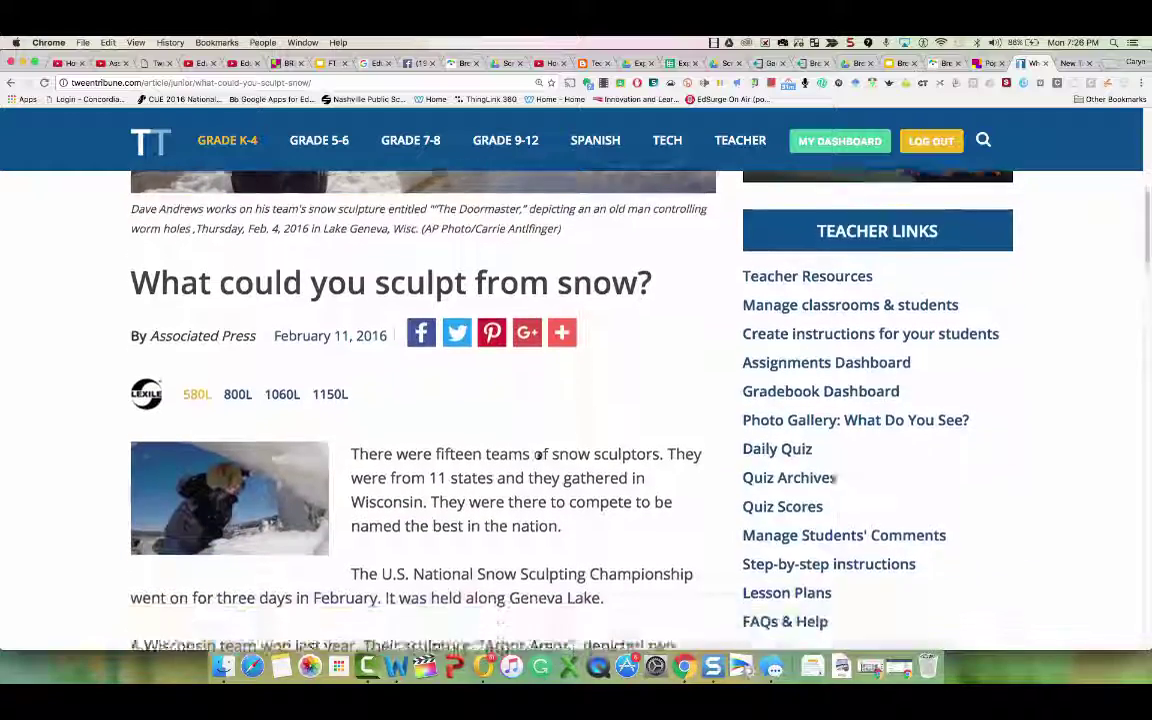
{"action": "scroll", "coordinate": [538, 455], "scroll_direction": "down", "scroll_amount": 4}
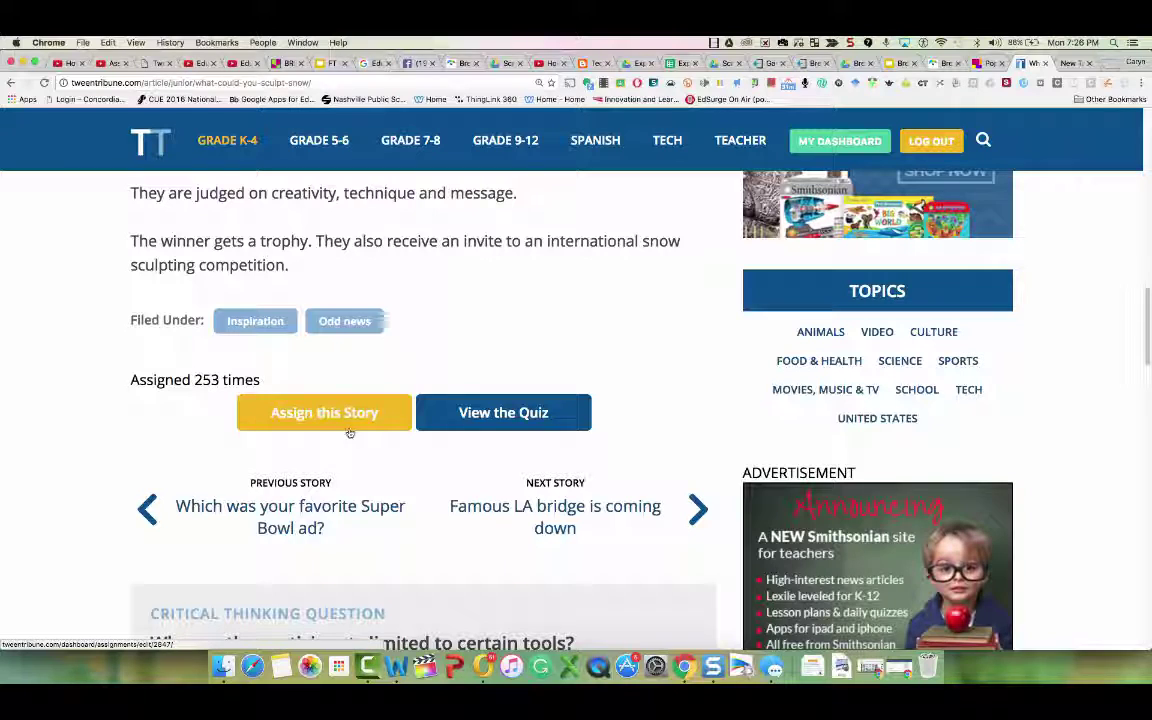
{"action": "key", "text": "super+bracketleft"}
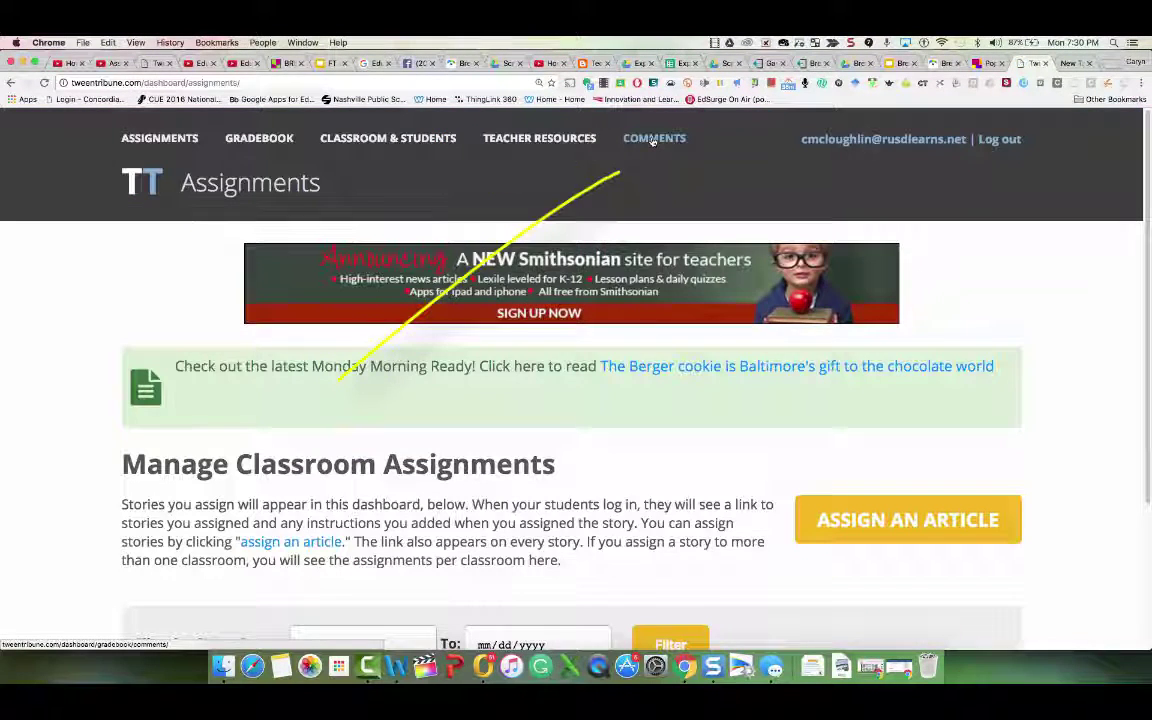
View the student Comments dashboard, then return to the home page and scroll its article list.
{"action": "left_click", "coordinate": [652, 140]}
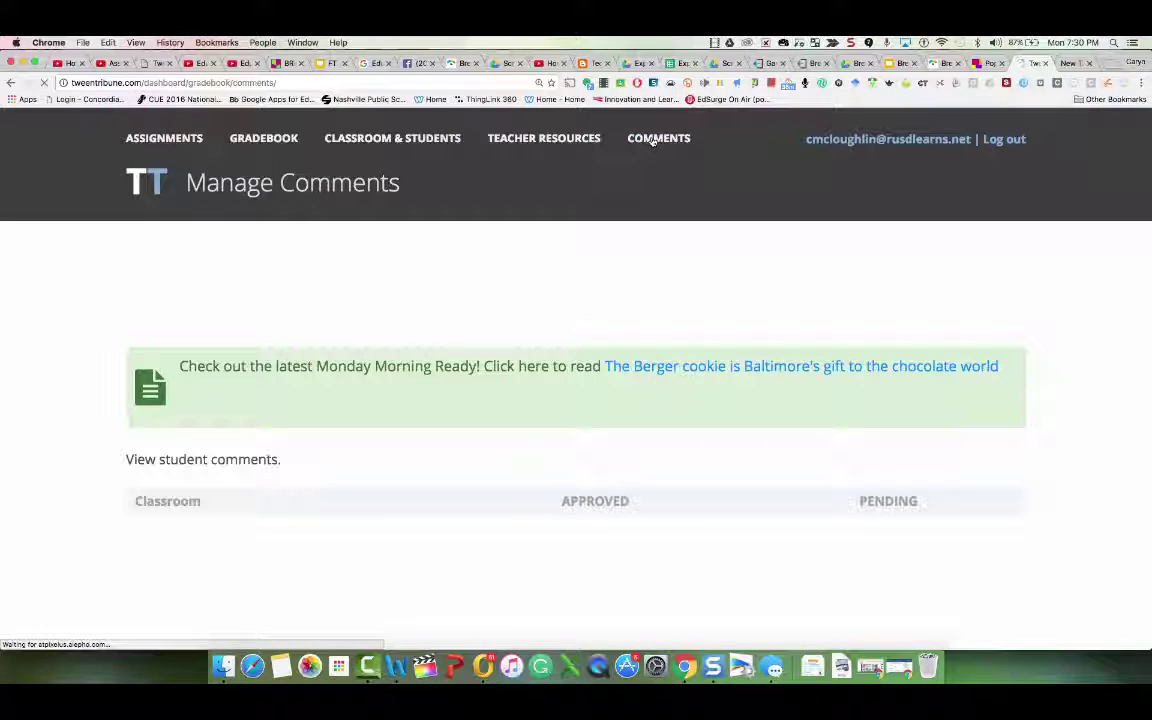
{"action": "left_click", "coordinate": [148, 184]}
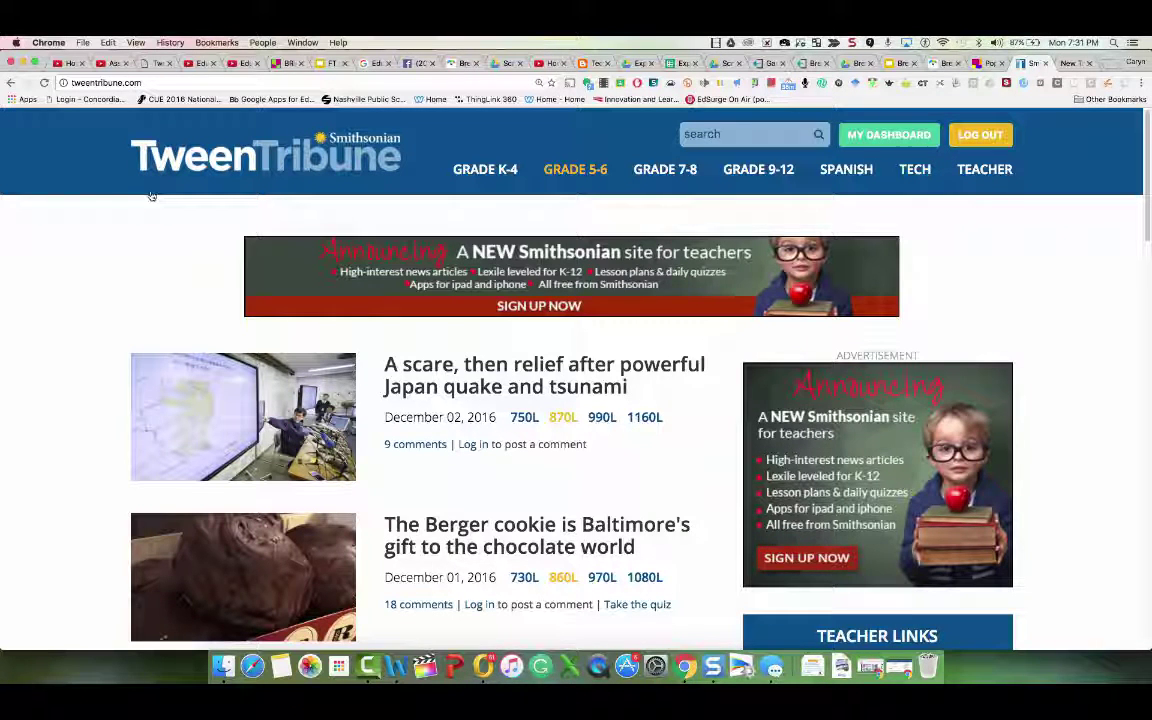
{"action": "scroll", "coordinate": [152, 196], "scroll_direction": "down", "scroll_amount": 1}
{"action": "scroll", "coordinate": [152, 196], "scroll_direction": "down", "scroll_amount": 2}
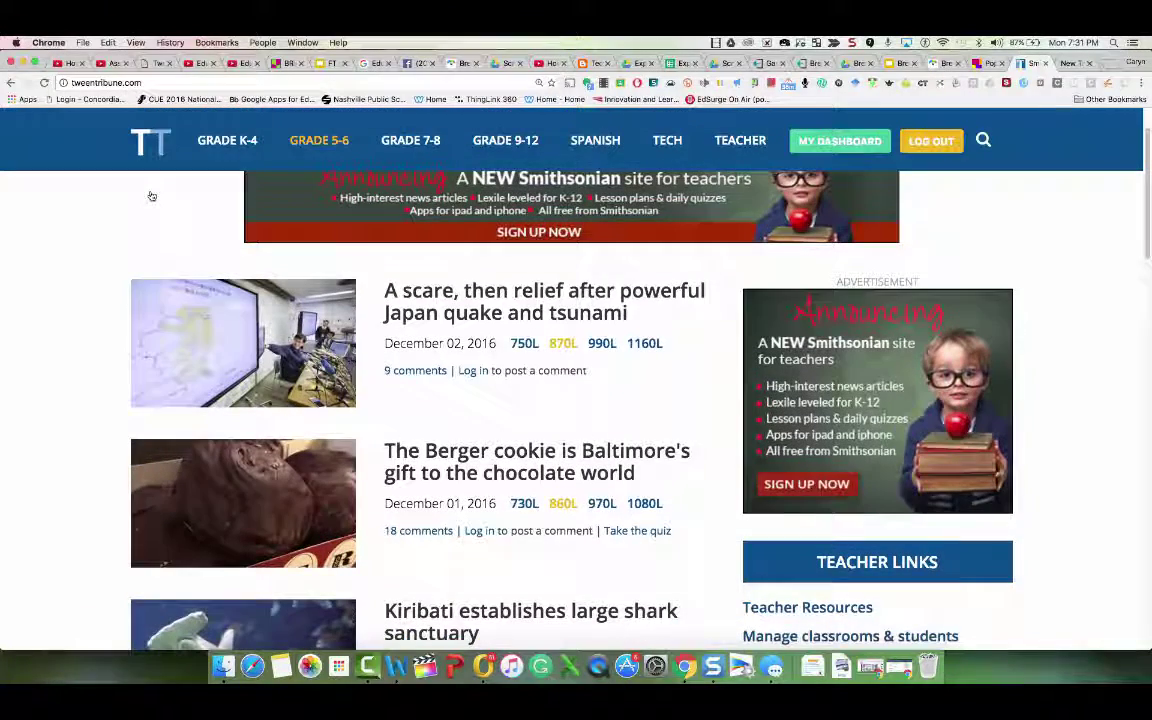
{"action": "scroll", "coordinate": [152, 196], "scroll_direction": "down", "scroll_amount": 4}
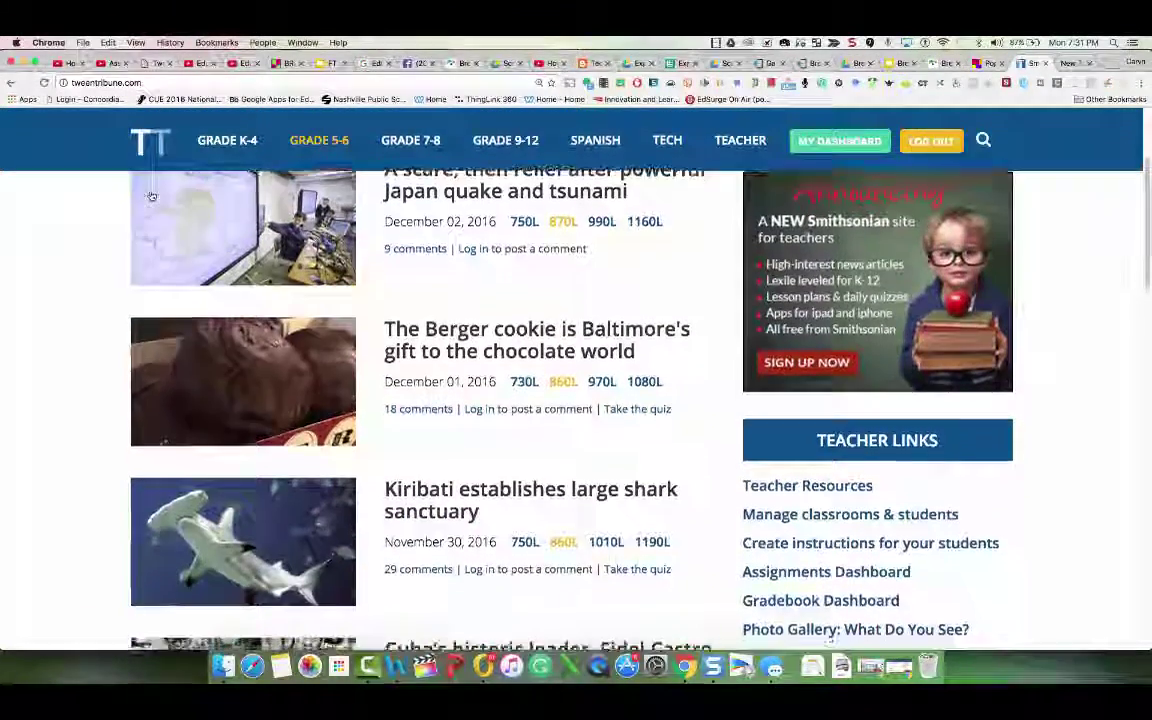